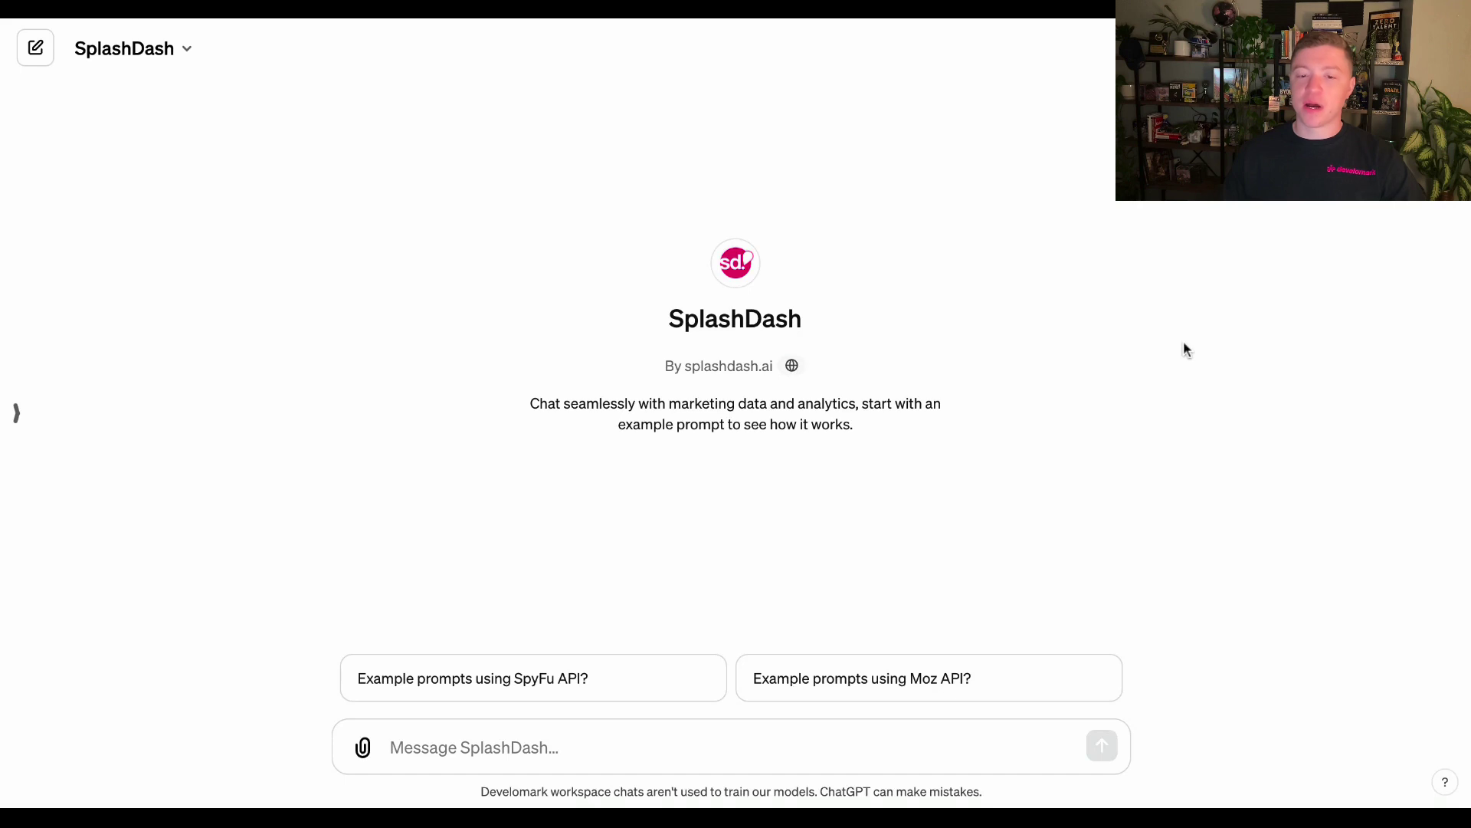
# Paste the Context, Role and Task prompt for the CT Moving & Storage report, highlight its paragraphs, and send it
pyautogui.write('Context: I am looking to create a competitor overview report for a client to show them how long it might take them to out rank the competition.  Role: You are a digital marketing manager and working with the client CT Moving & Storage.  Task: create an SEO report on competitors in the area in an email friendly format. Mention the data and backup your evidence as much as possible.  Ready for the instructions?')
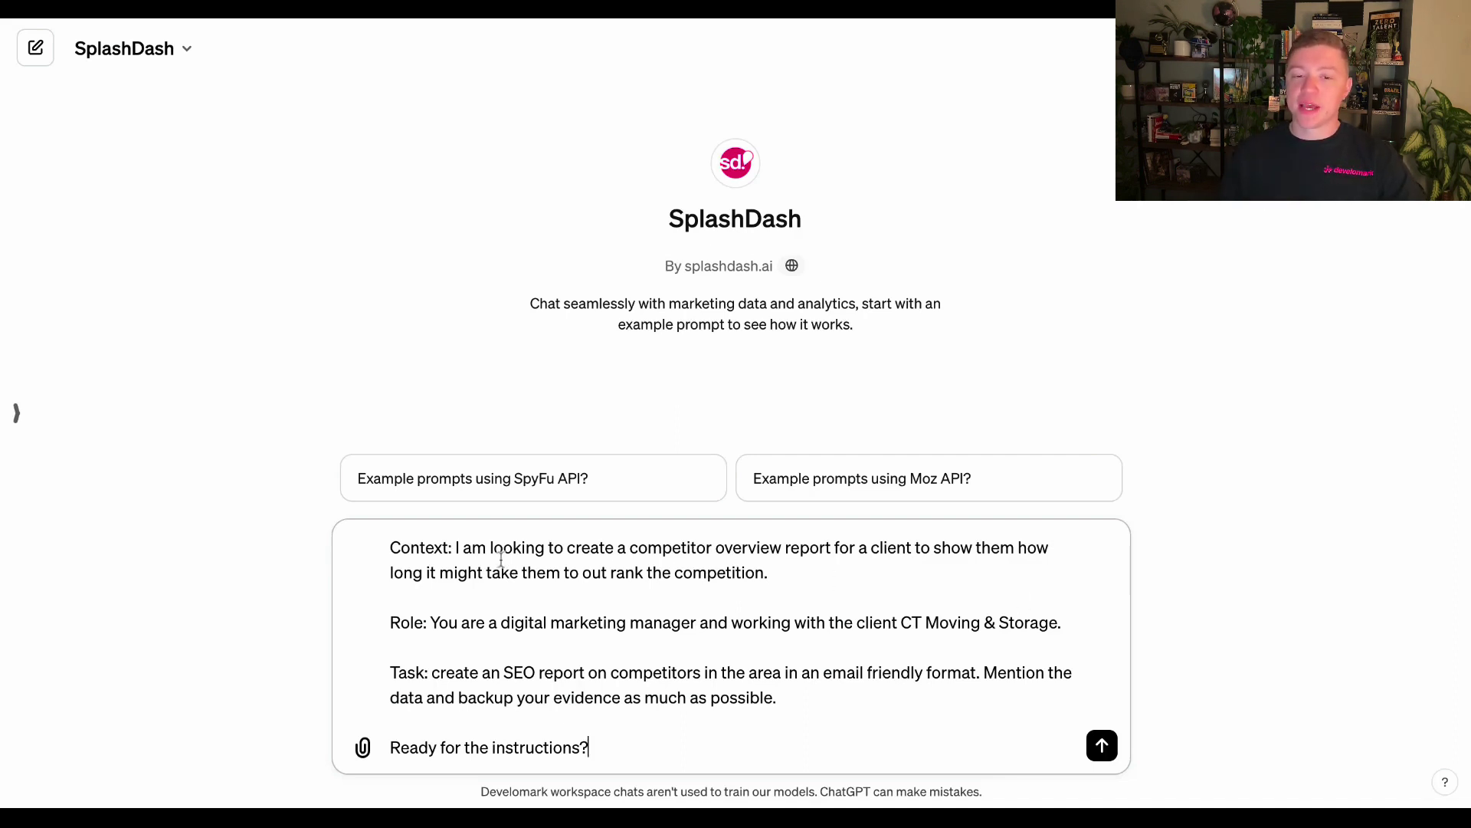
pyautogui.moveTo(390, 549); pyautogui.dragTo(775, 593)
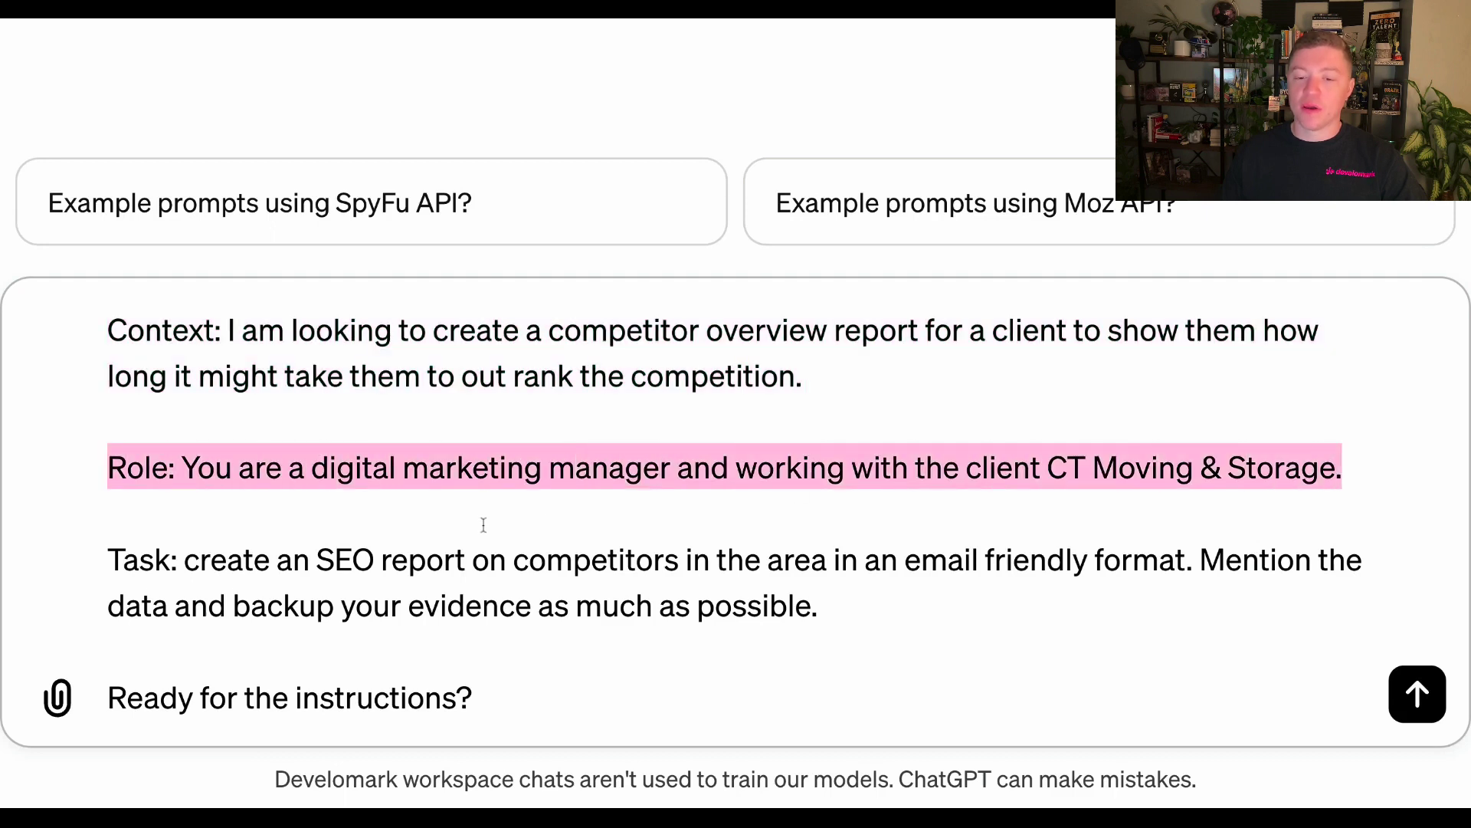
pyautogui.moveTo(120, 554); pyautogui.dragTo(928, 625)
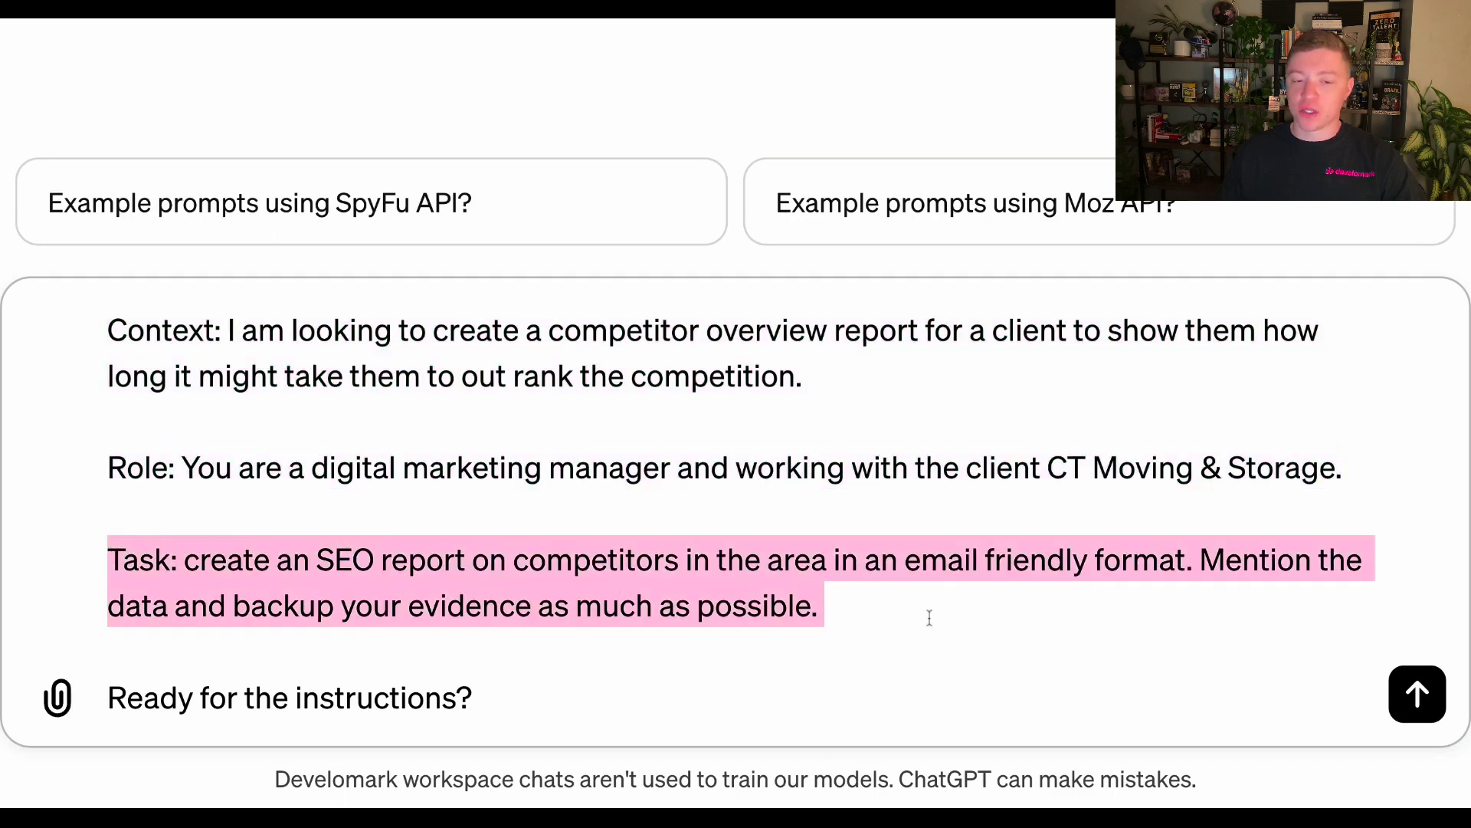
pyautogui.click(548, 691)
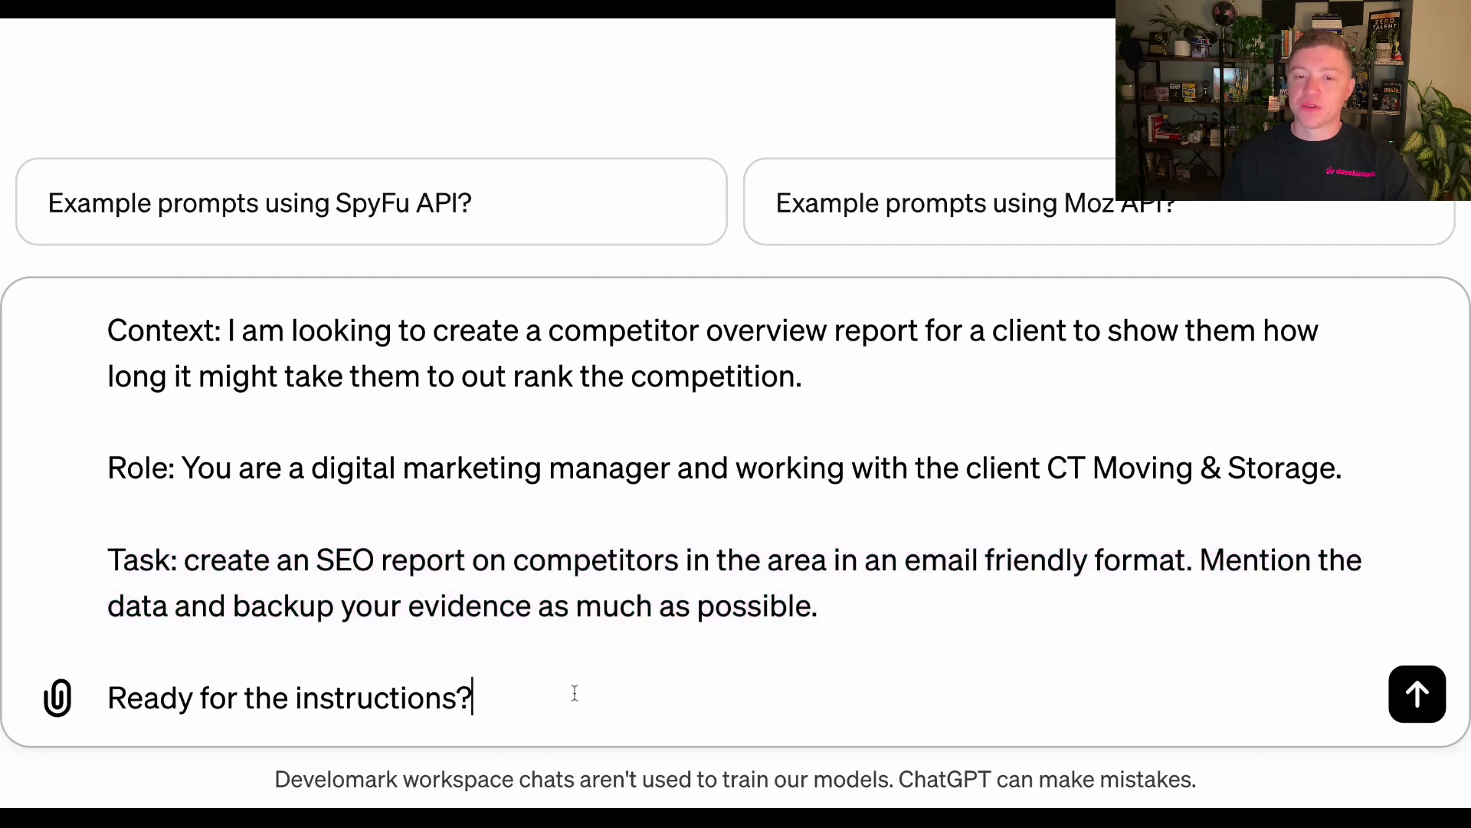
pyautogui.click(1417, 694)
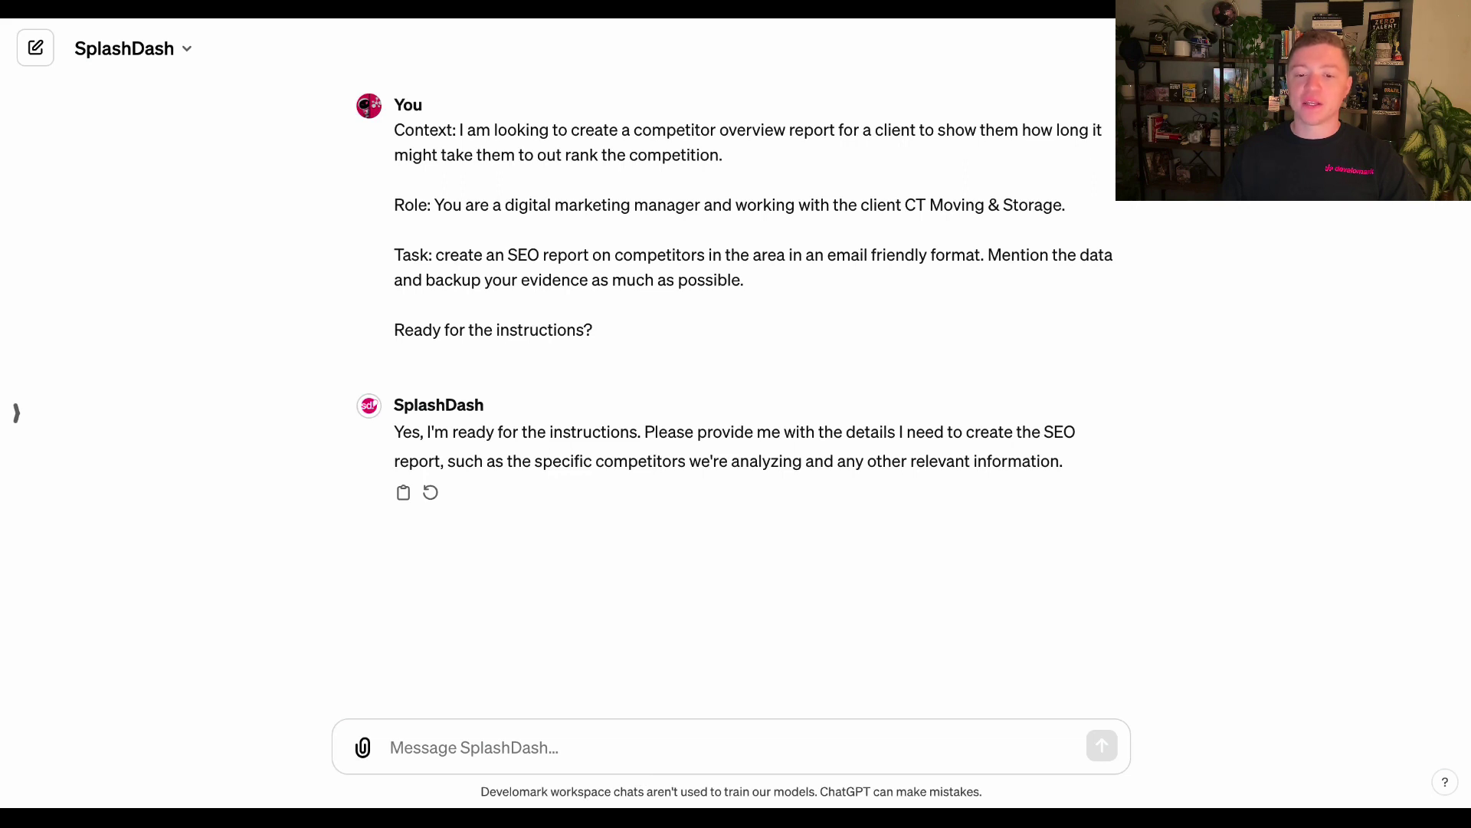
# Mention SplashDash (serpApi) and send the Google Maps request for Southington's top 5 moving companies
pyautogui.click(491, 748)
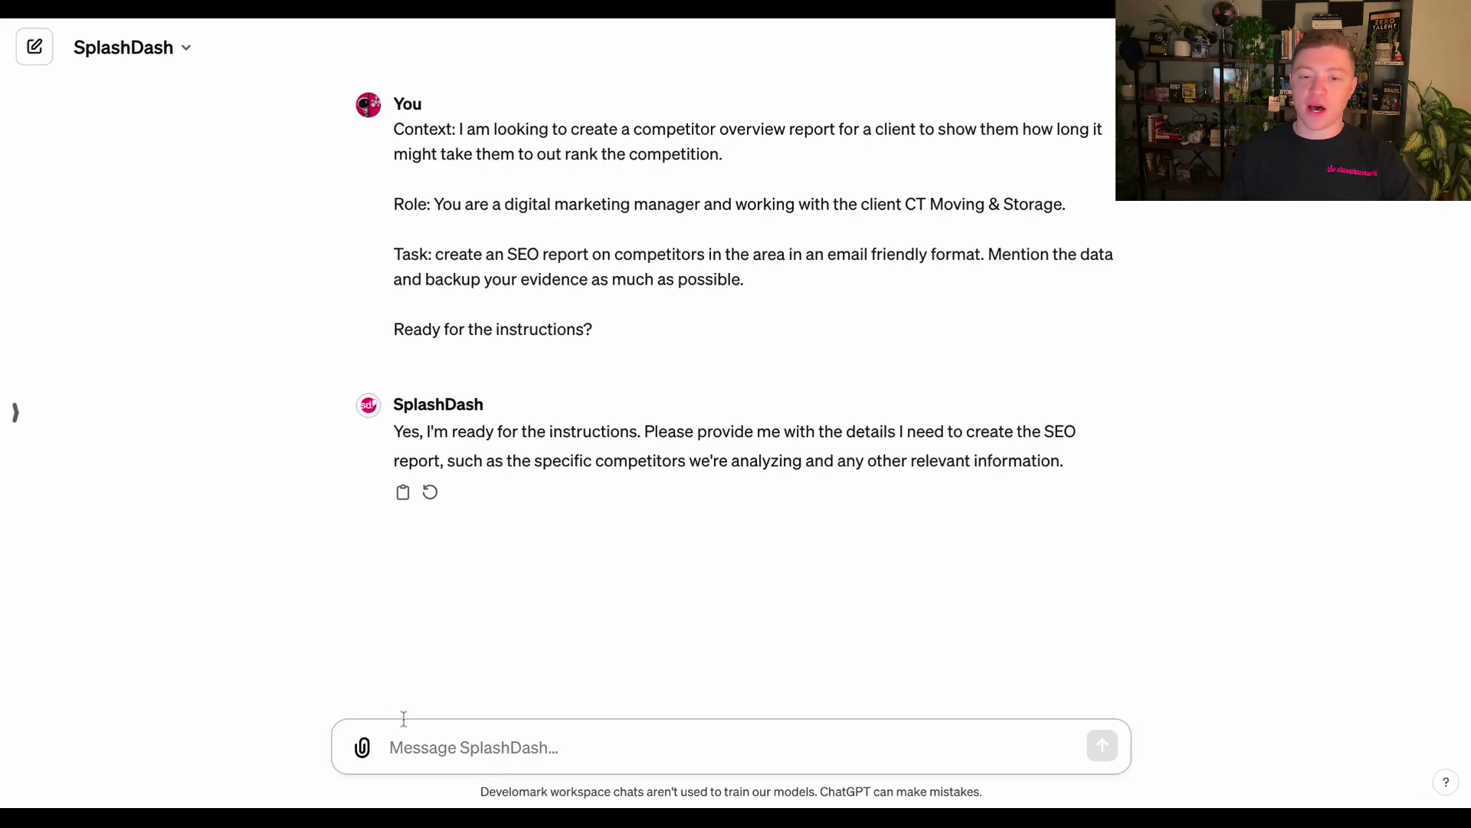
pyautogui.write('@serp')
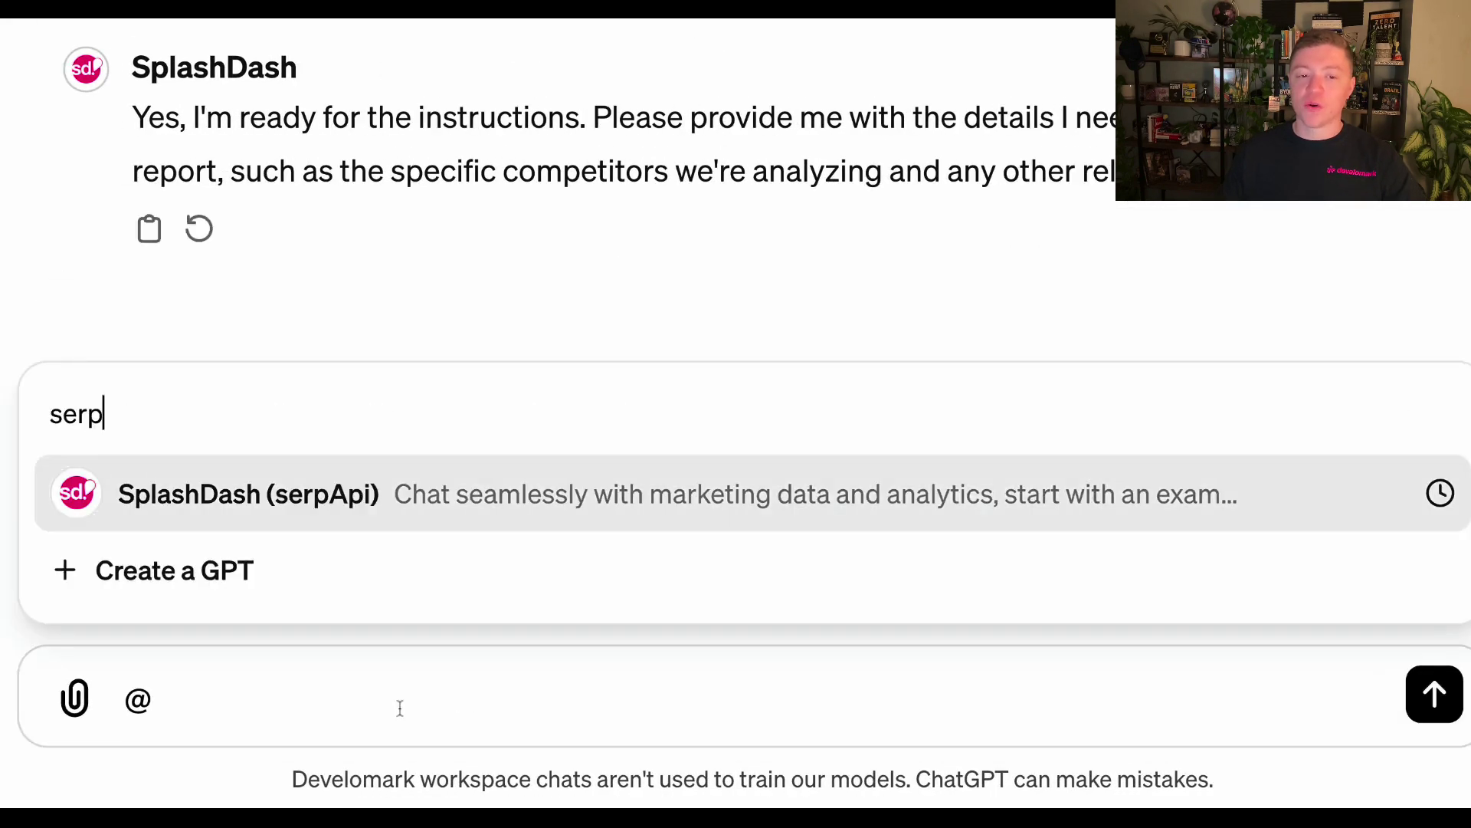
pyautogui.click(330, 509)
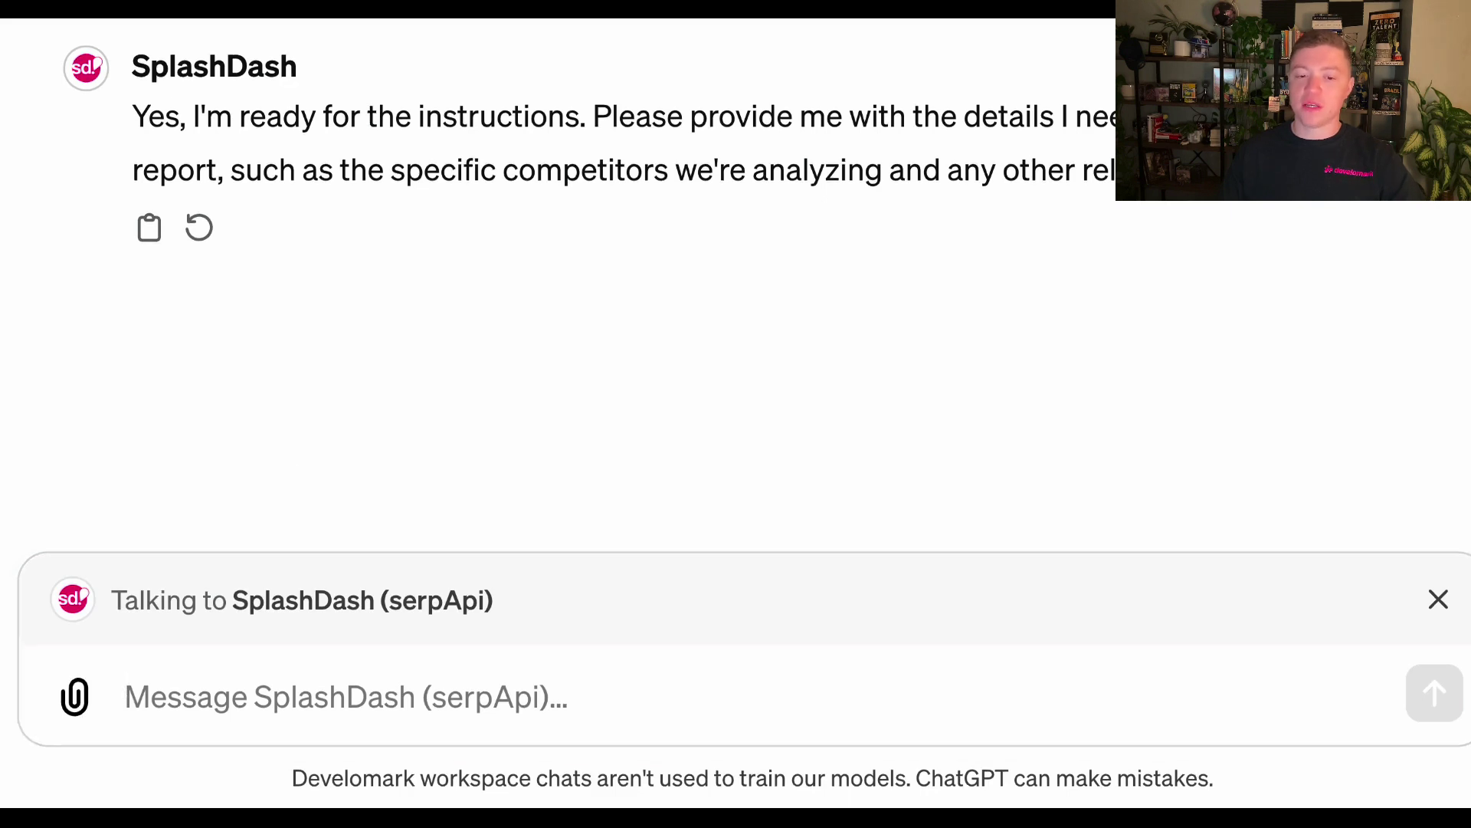
pyautogui.write("Let's start by using Google Maps to find the top 5 moving companies in Southington, Connecticut")
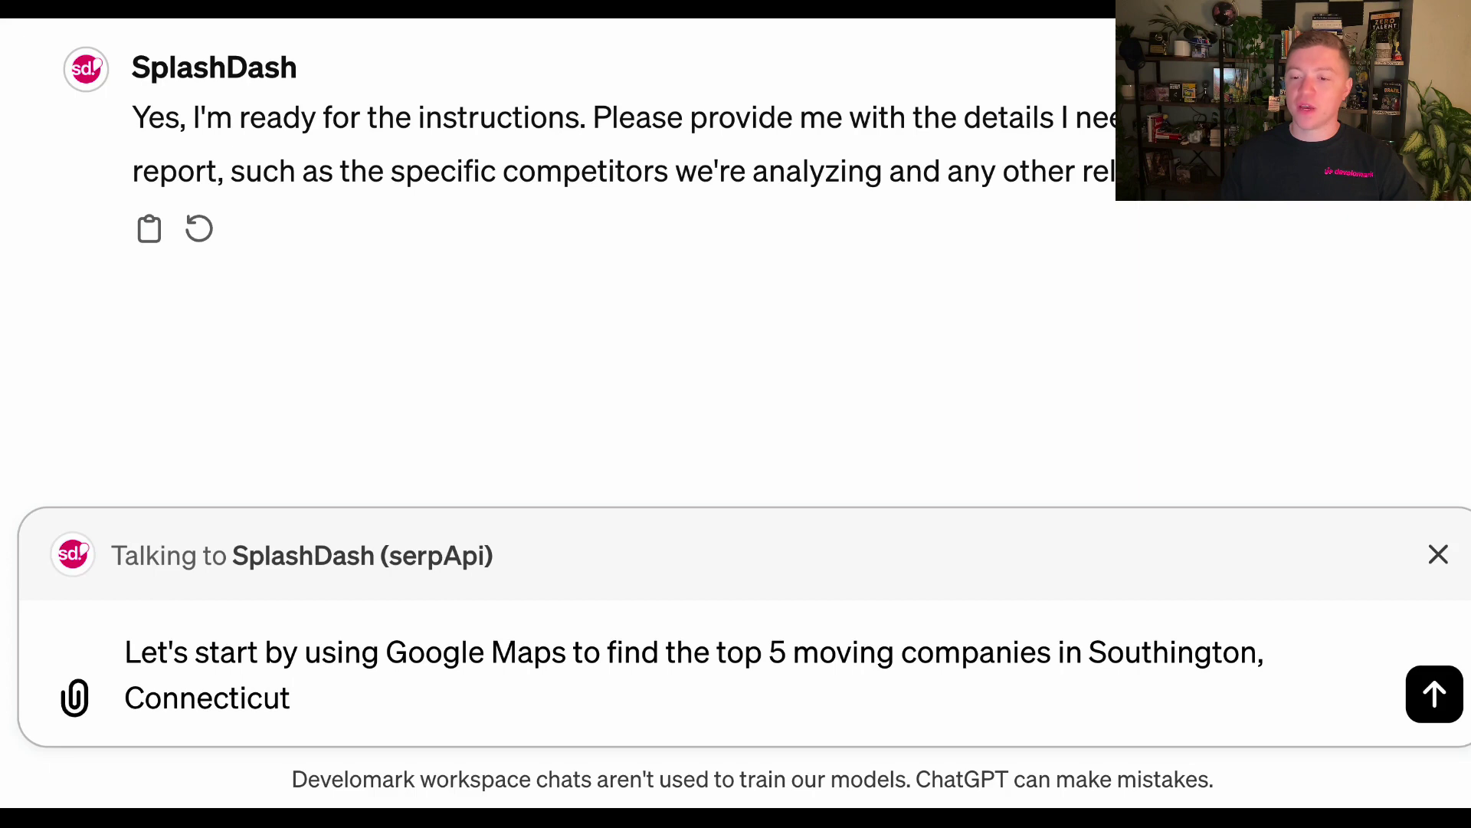
pyautogui.moveTo(718, 655); pyautogui.dragTo(1264, 651)
pyautogui.click(654, 689)
pyautogui.press('Return')
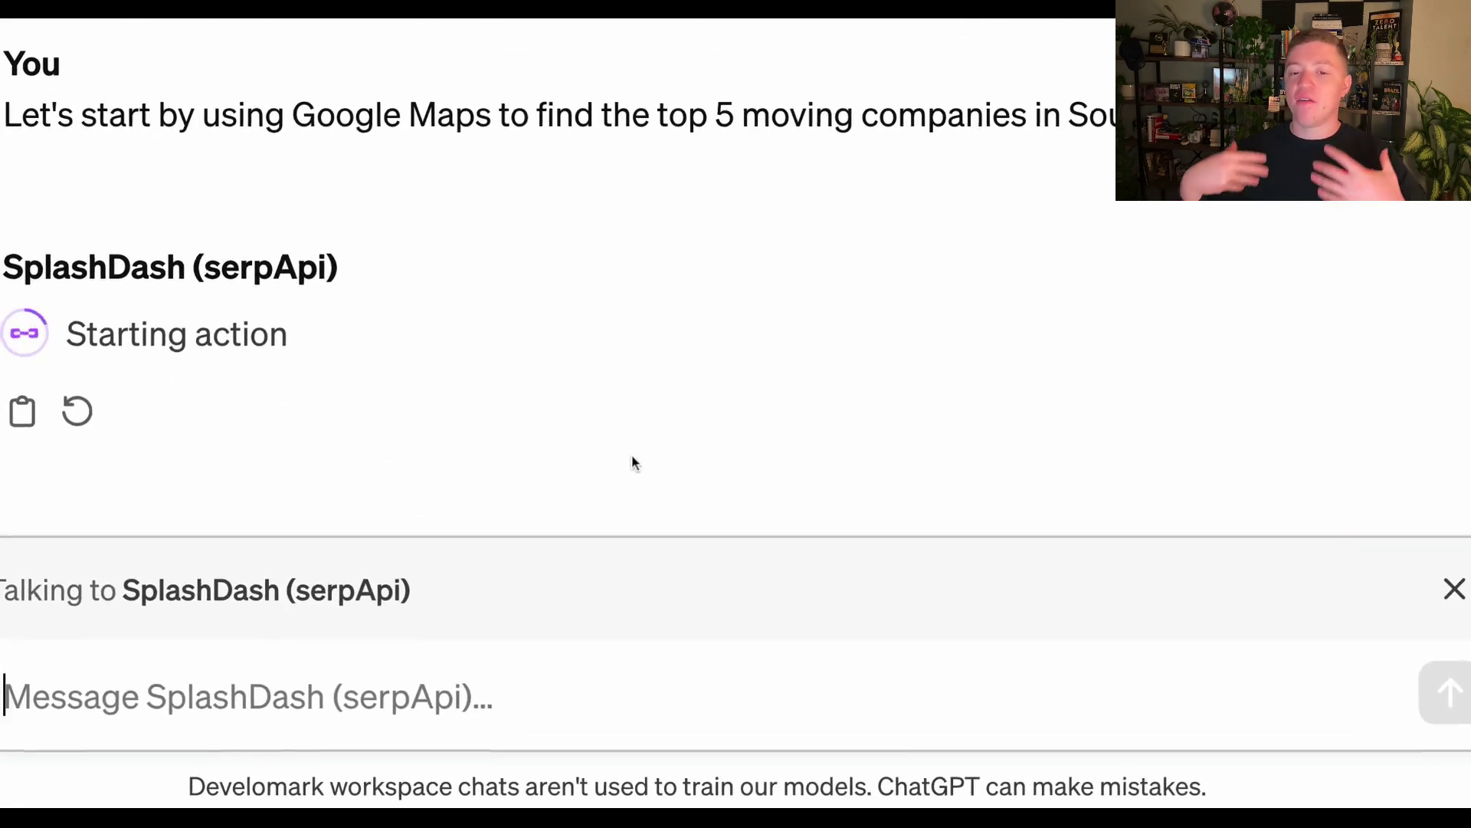
# Confirm access to v2api.develomark.com so the Southington competitor report generates
pyautogui.click(429, 563)
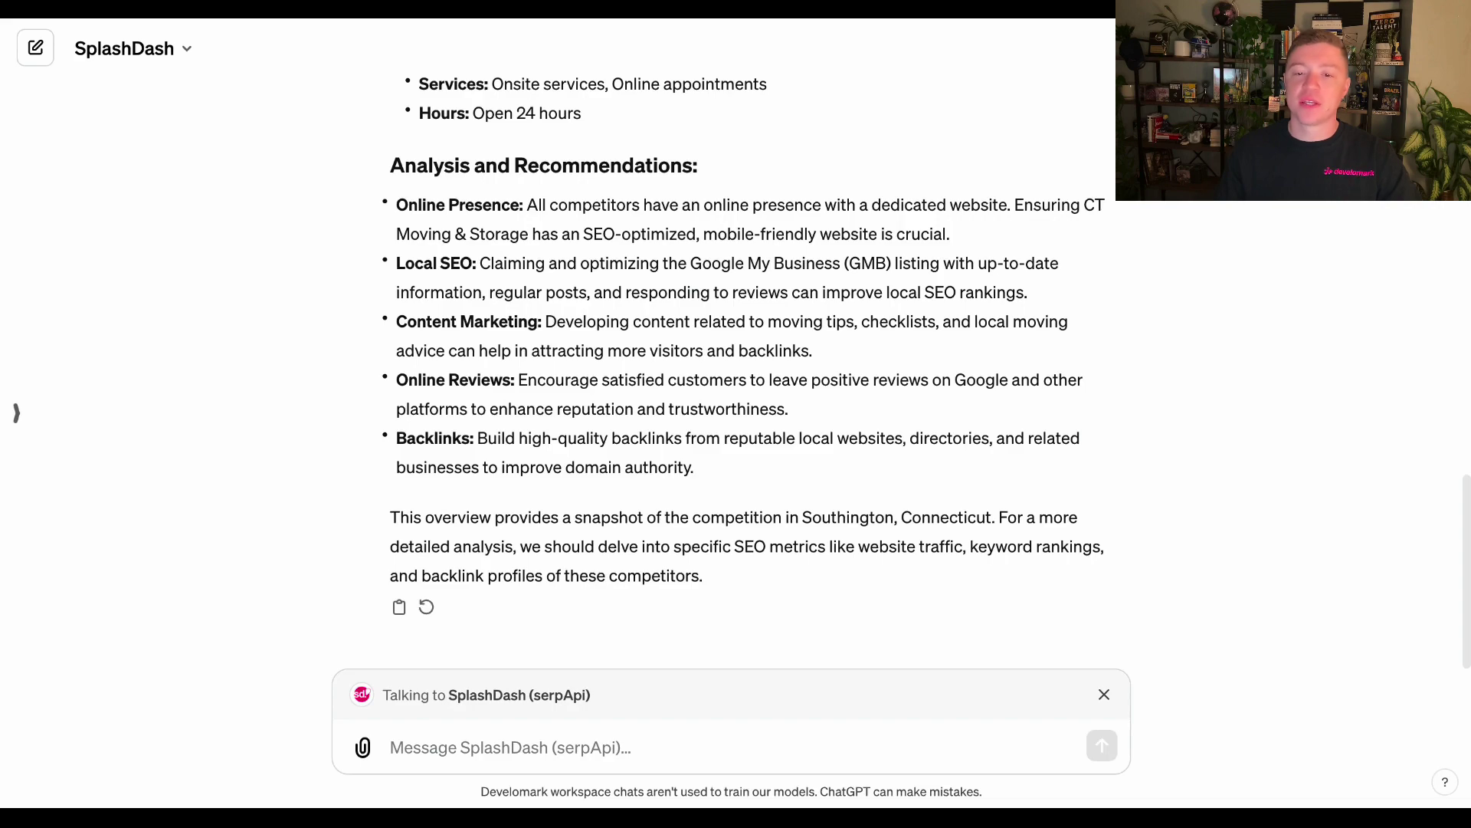
# Highlight CT Moving & Storage, ranked first among the top 5 Southington movers in the report
pyautogui.scroll(20, 771, 552)
pyautogui.scroll(-5, 682, 329)
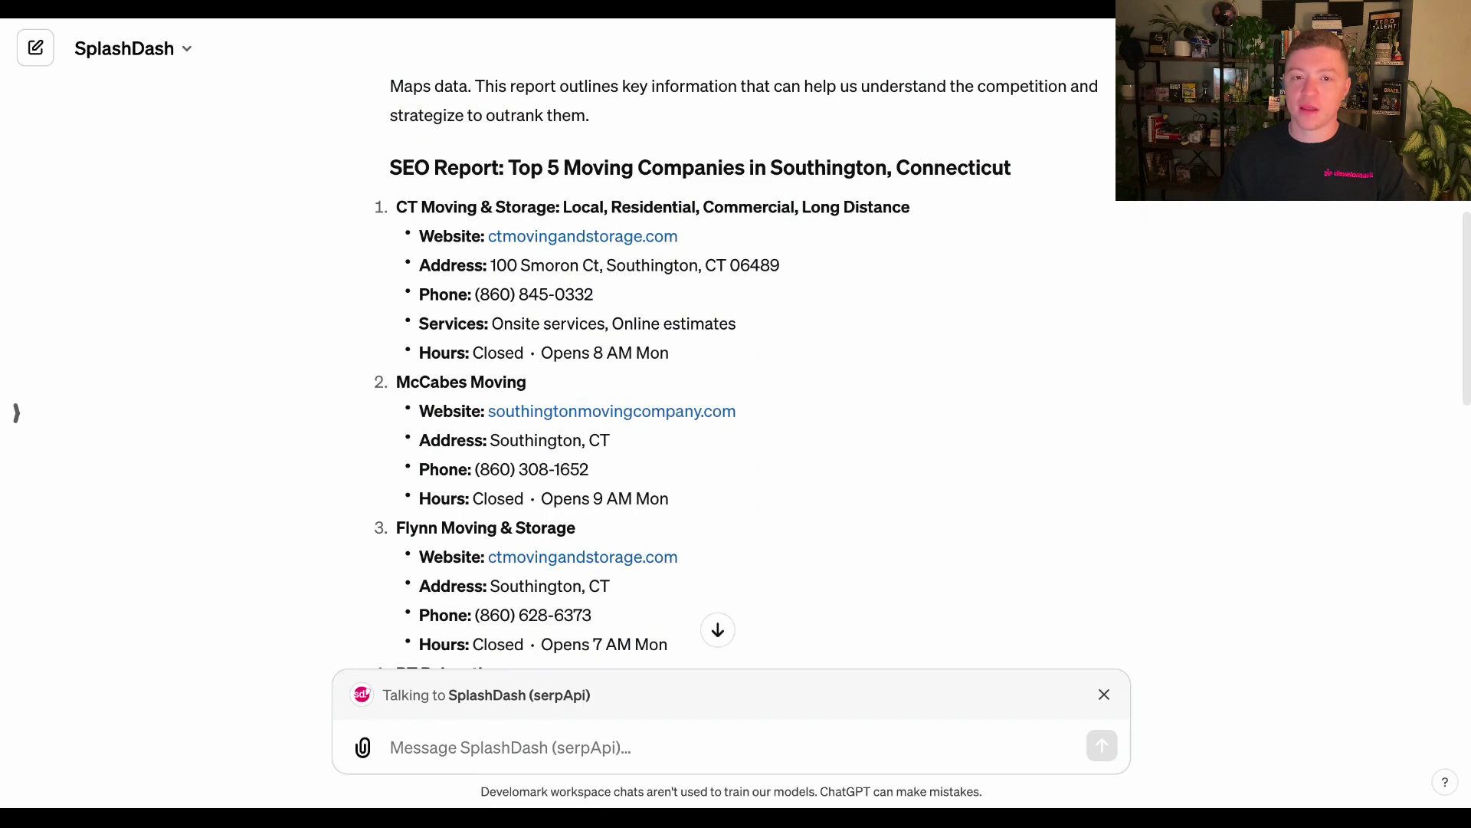
pyautogui.moveTo(394, 207); pyautogui.dragTo(912, 209)
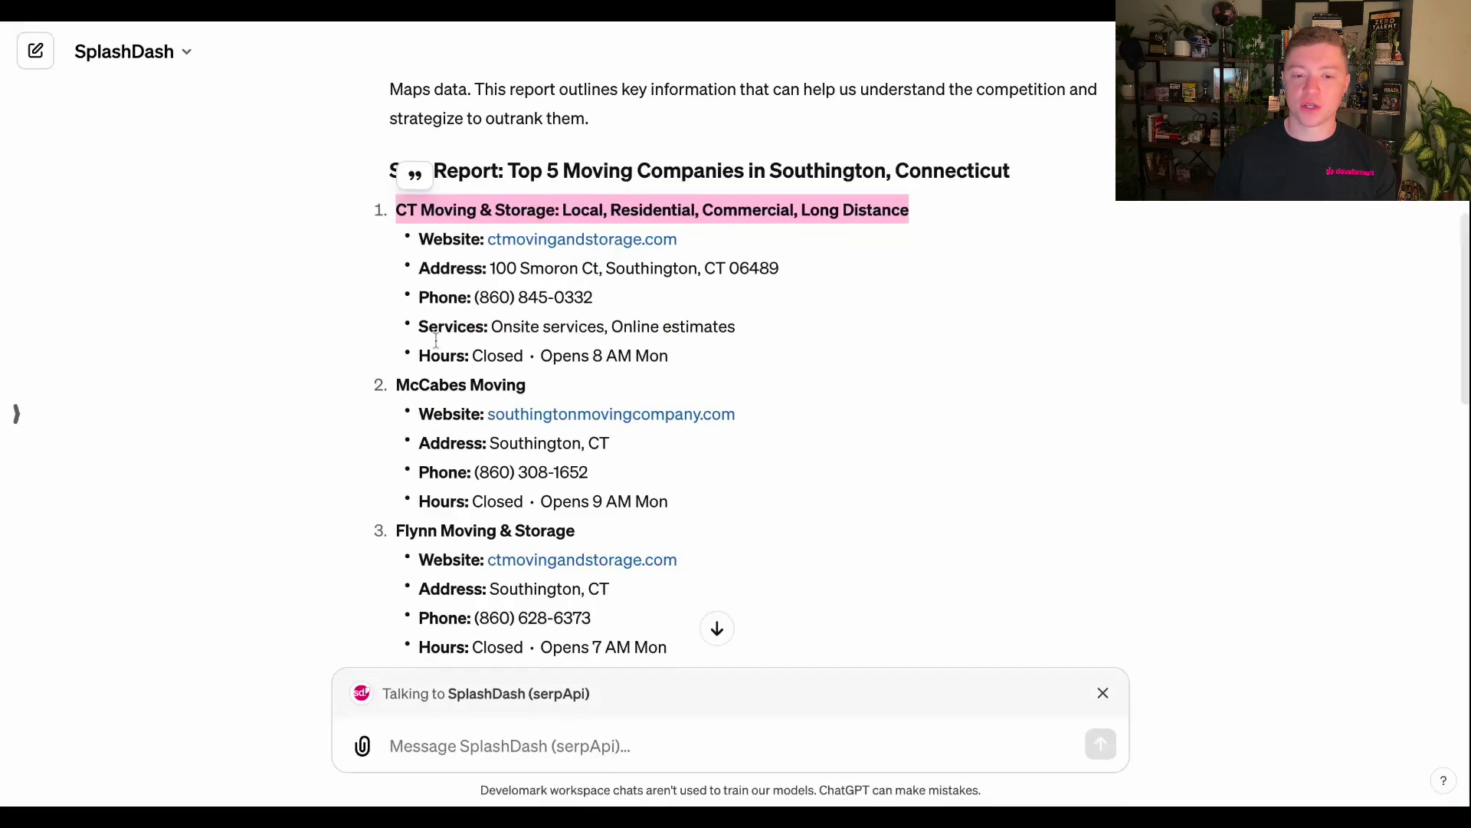
pyautogui.scroll(-1, 435, 339)
pyautogui.moveTo(396, 302); pyautogui.dragTo(527, 304)
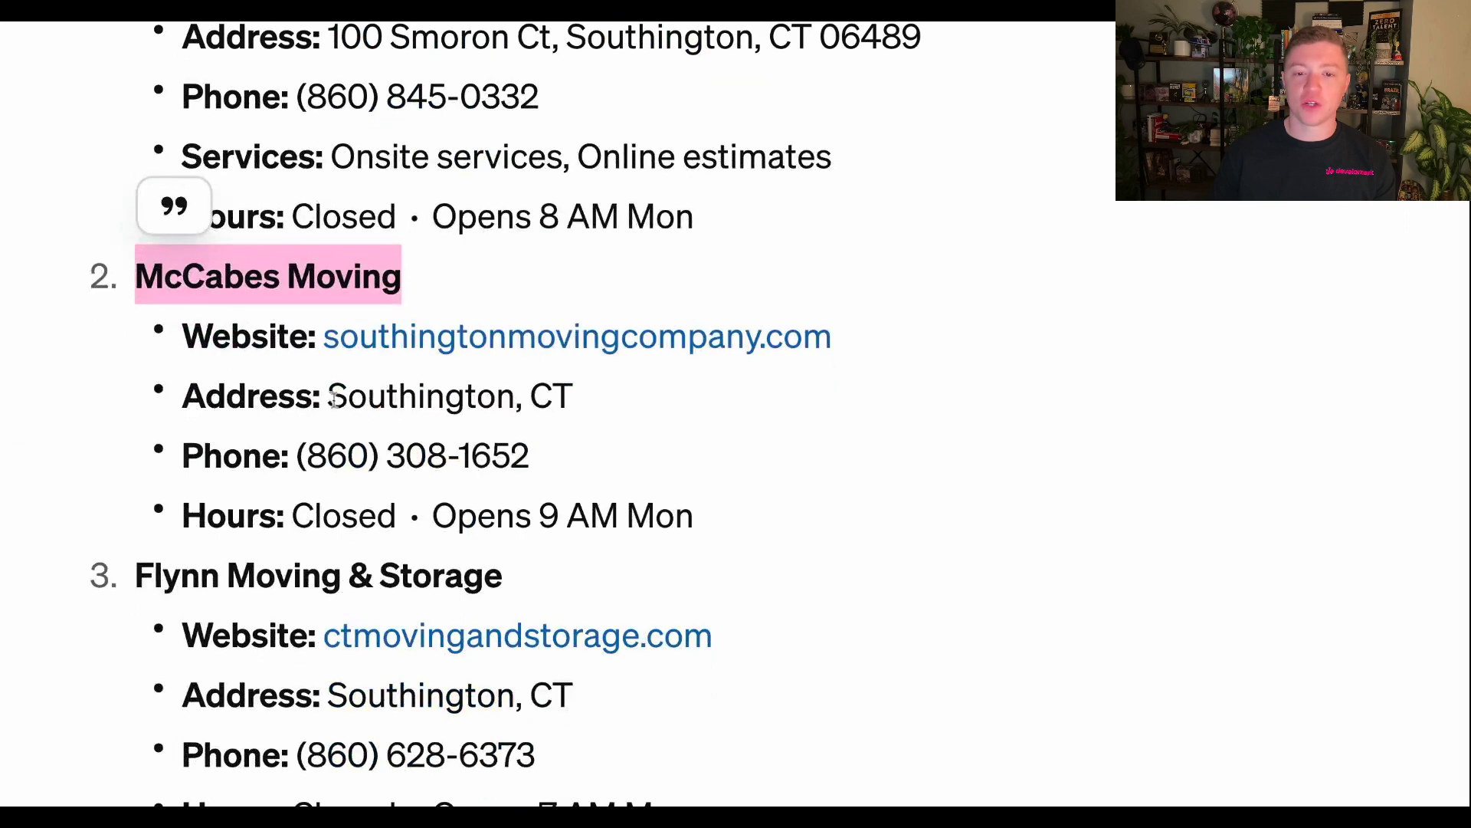
pyautogui.moveTo(330, 397); pyautogui.dragTo(627, 401)
pyautogui.scroll(-3, 627, 395)
pyautogui.moveTo(137, 183); pyautogui.dragTo(564, 181)
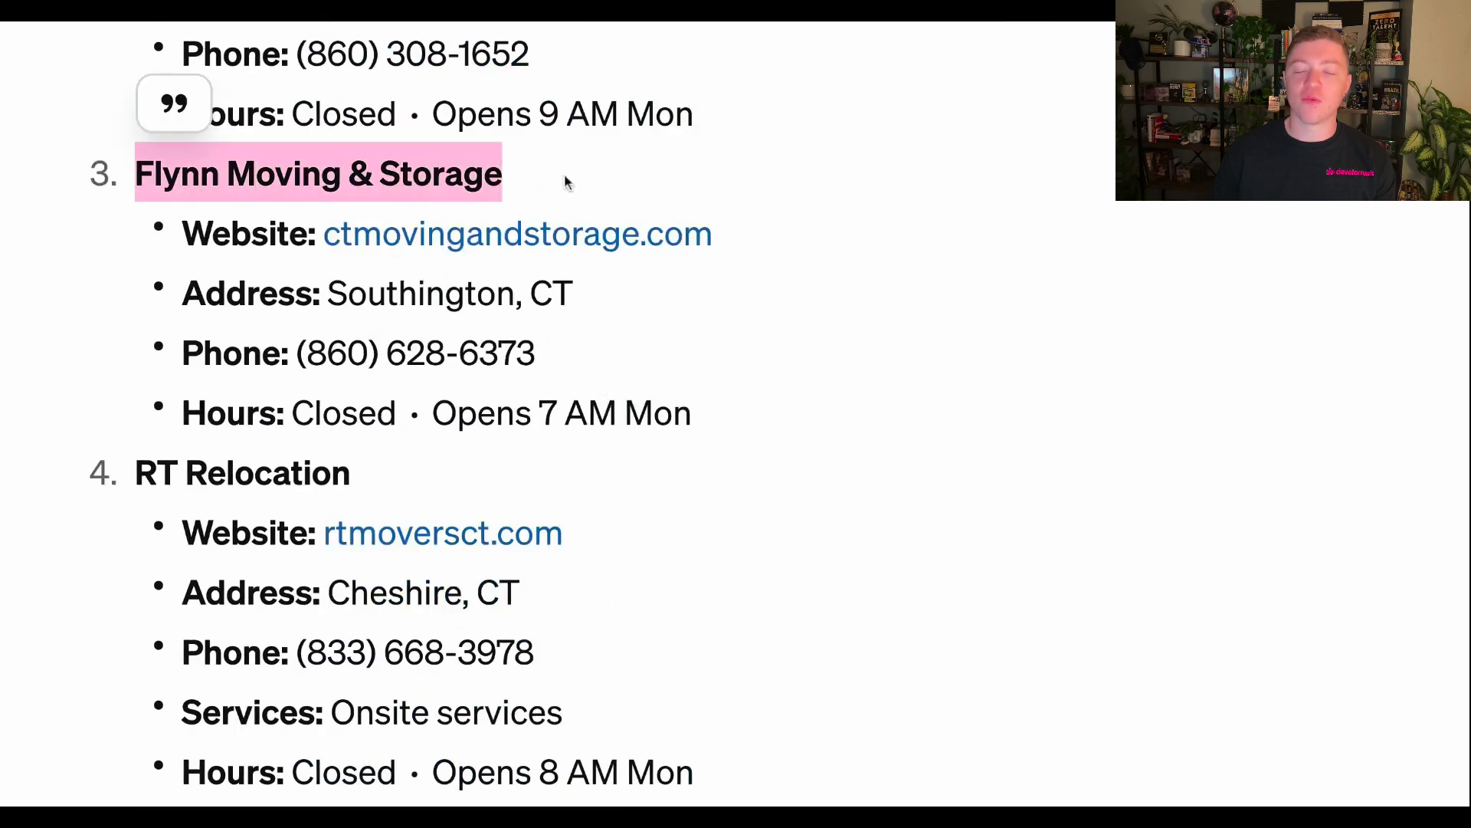
pyautogui.tripleClick(185, 234)
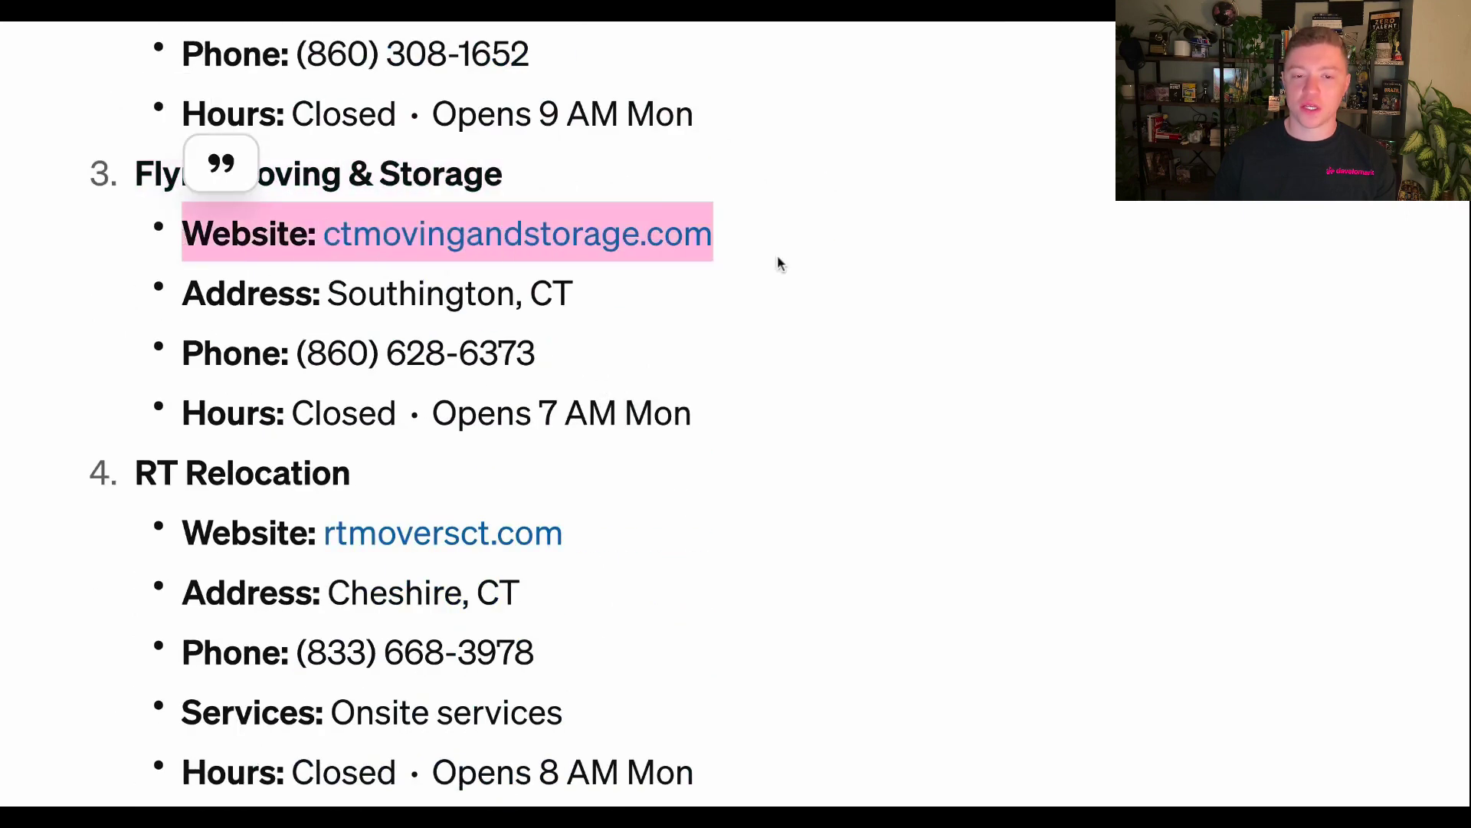
pyautogui.scroll(-3, 558, 299)
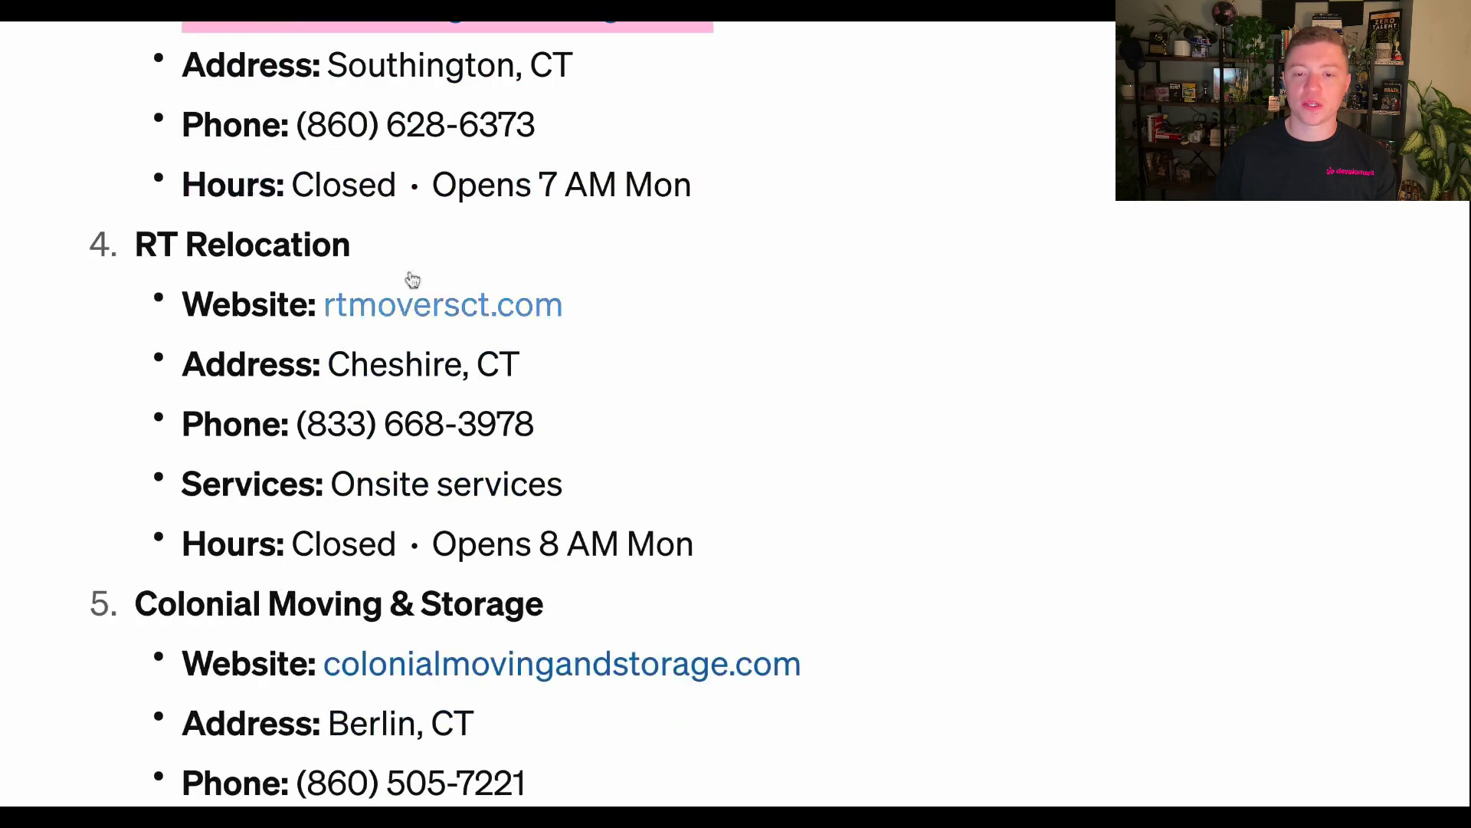
pyautogui.moveTo(353, 243); pyautogui.dragTo(137, 243)
pyautogui.scroll(-1, 346, 293)
pyautogui.moveTo(322, 308); pyautogui.dragTo(605, 320)
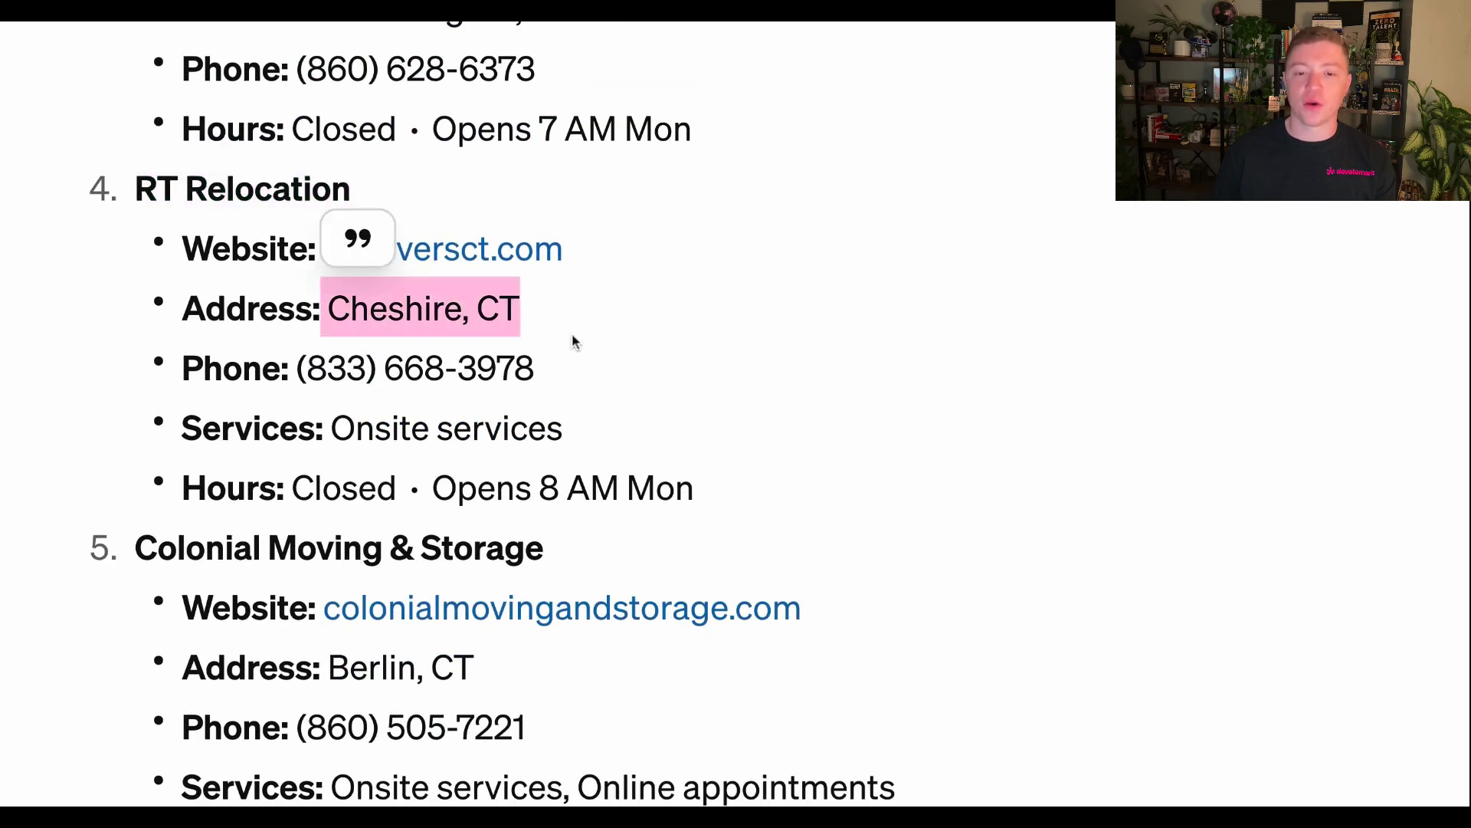
pyautogui.scroll(-4, 572, 342)
pyautogui.moveTo(135, 277); pyautogui.dragTo(544, 280)
pyautogui.moveTo(301, 396); pyautogui.dragTo(618, 392)
pyautogui.click(618, 392)
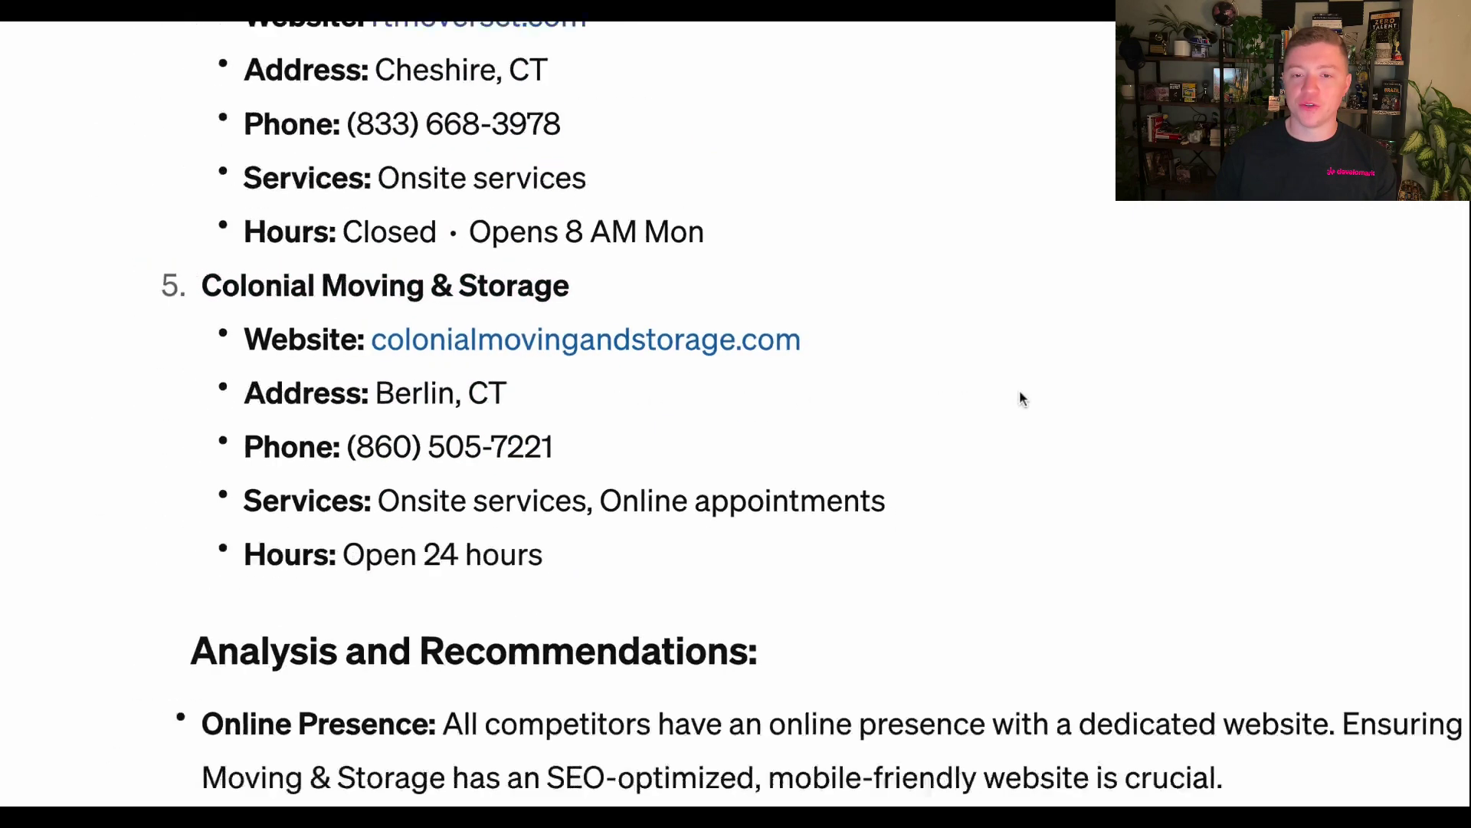
pyautogui.scroll(-4, 1019, 395)
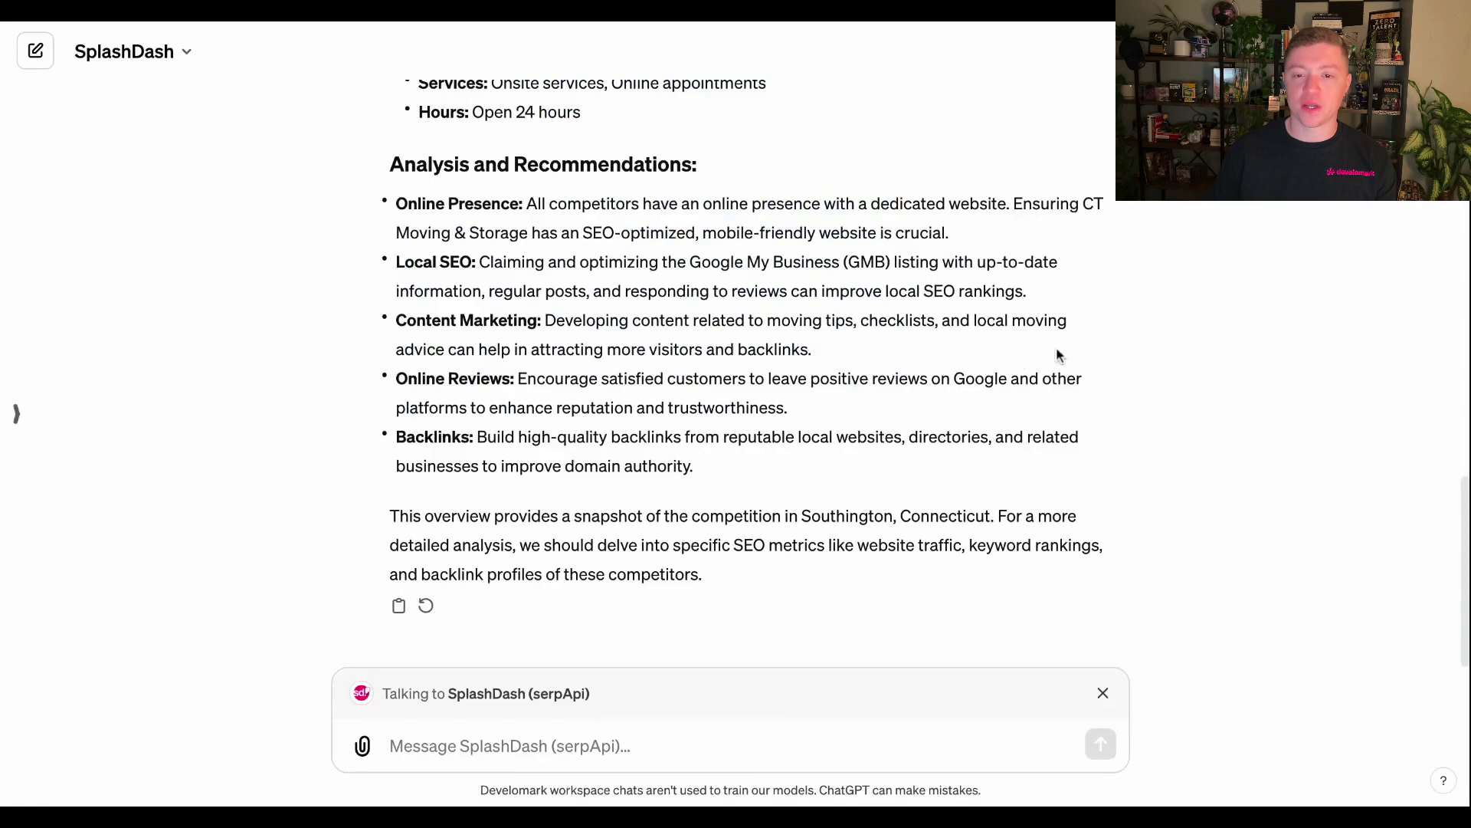
pyautogui.scroll(13, 1019, 348)
pyautogui.moveTo(400, 257); pyautogui.dragTo(630, 388)
pyautogui.scroll(-9, 630, 337)
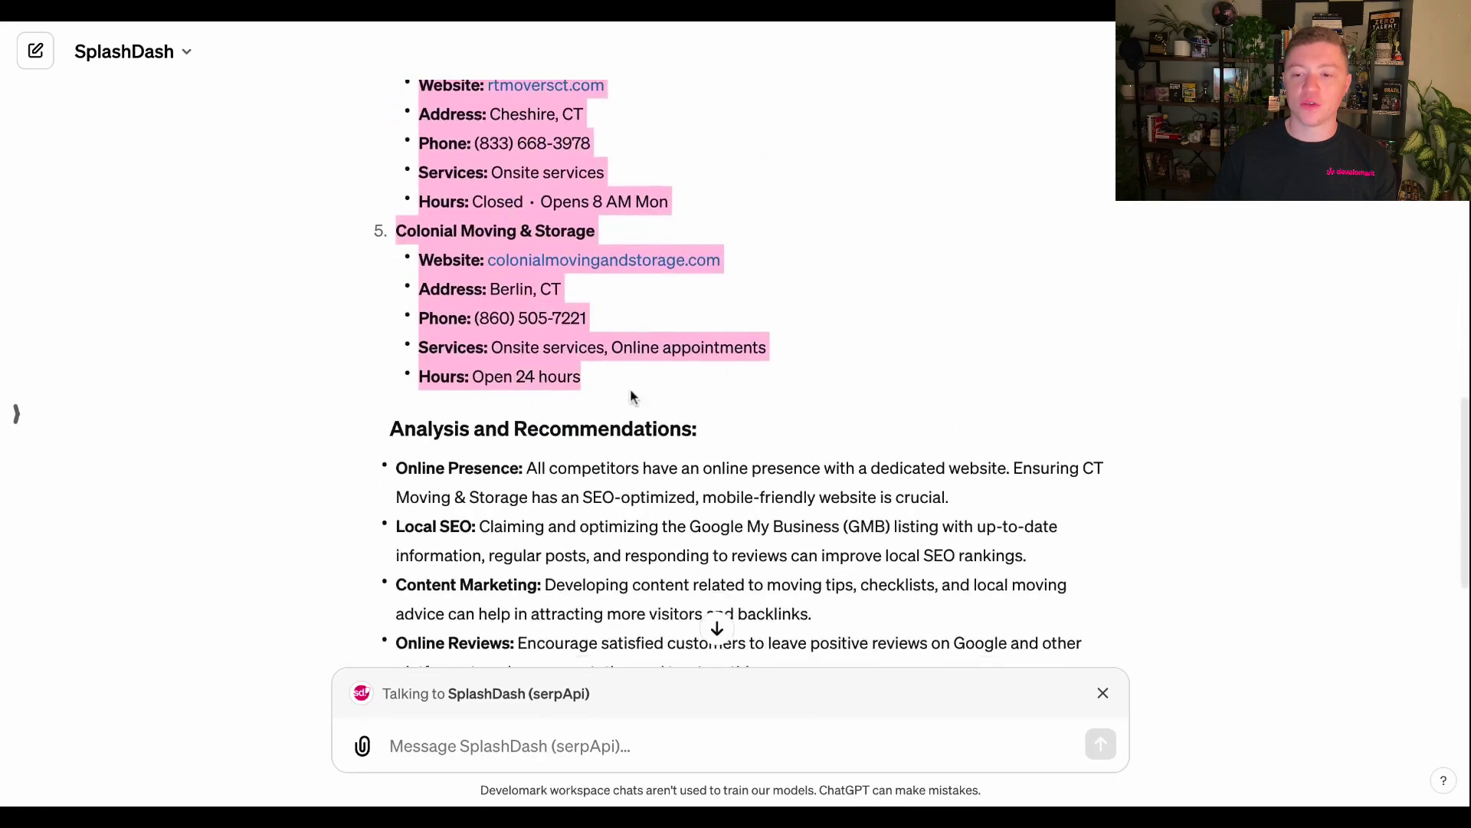